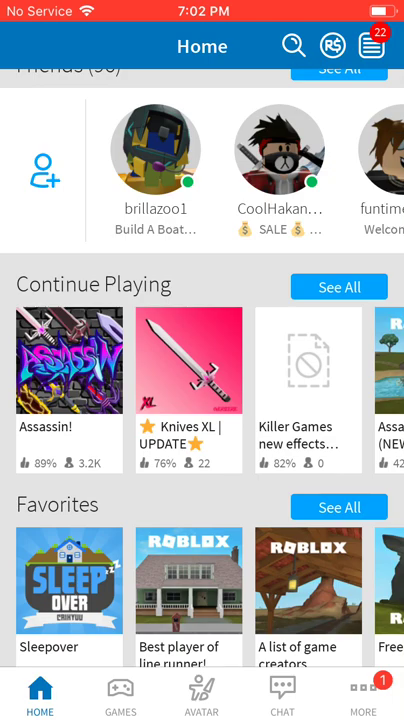
Step: Open the profile, show the all-blue avatar as a rotating 3D model, and view the worn shirt
left_click(202, 11)
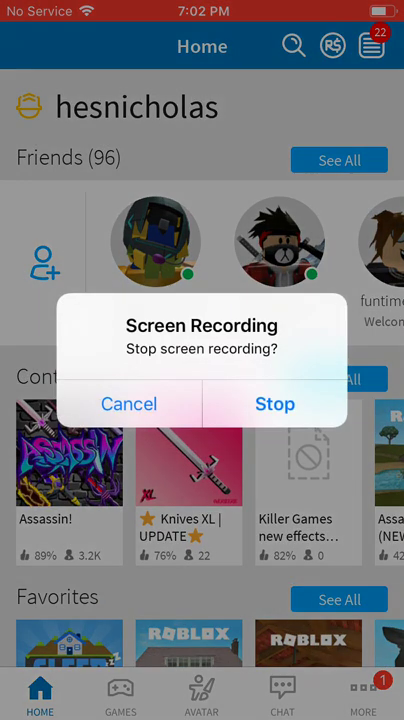
left_click(129, 403)
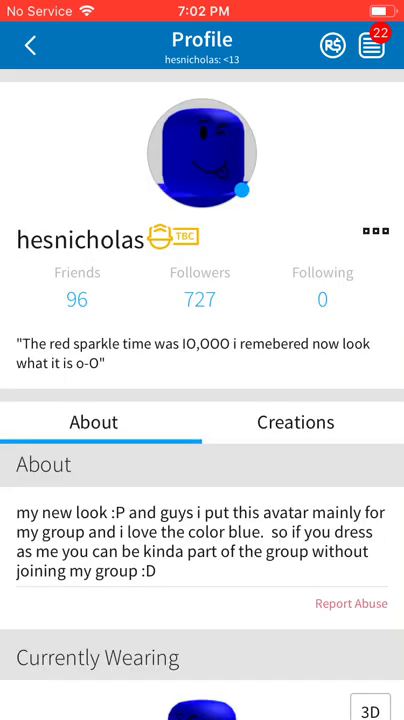
scroll(202, 400, "down", 5)
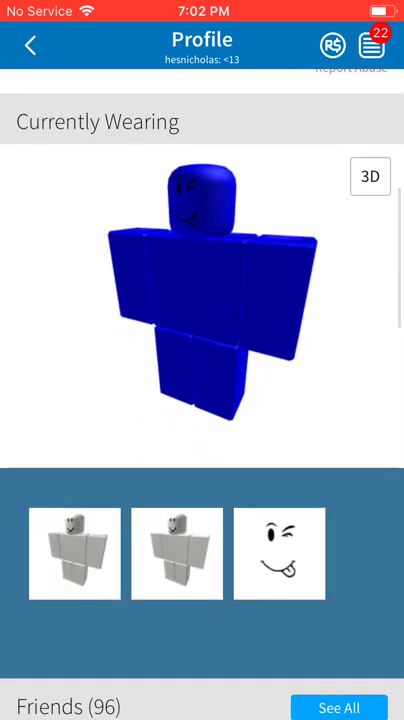
scroll(202, 400, "down", 3)
scroll(202, 400, "up", 2)
scroll(202, 400, "up", 3)
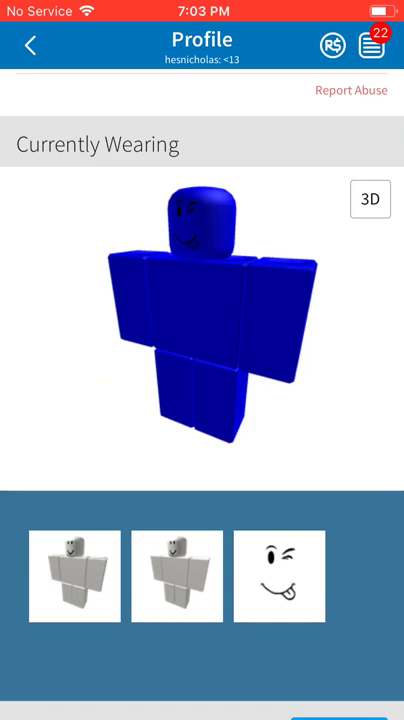
scroll(202, 400, "up", 3)
scroll(202, 400, "down", 1)
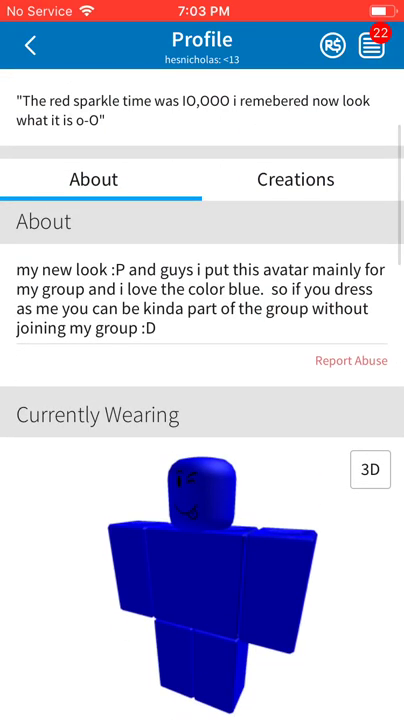
scroll(202, 400, "down", 5)
scroll(202, 400, "up", 3)
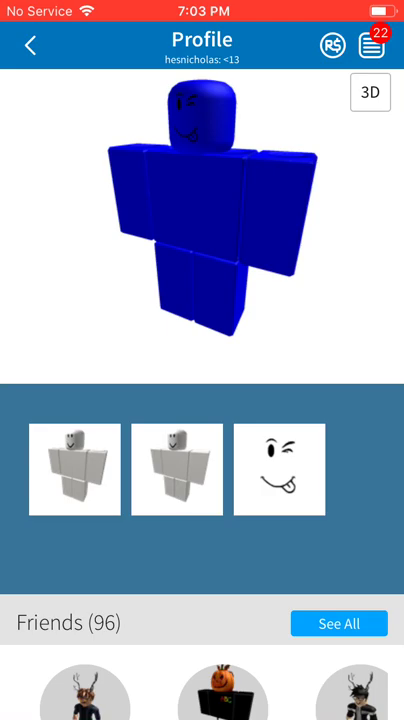
scroll(202, 300, "up", 3)
left_click(370, 269)
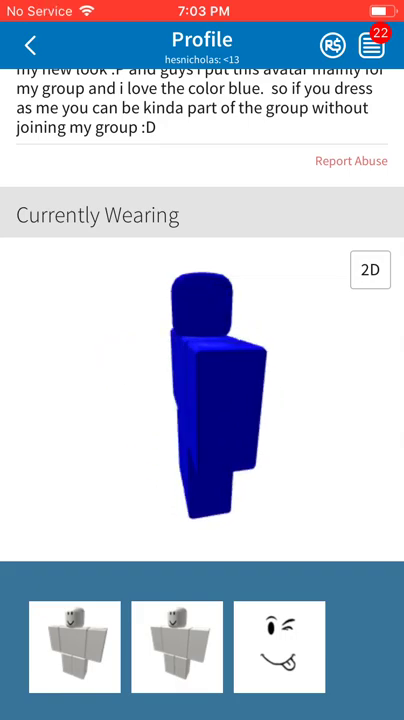
scroll(202, 400, "down", 1)
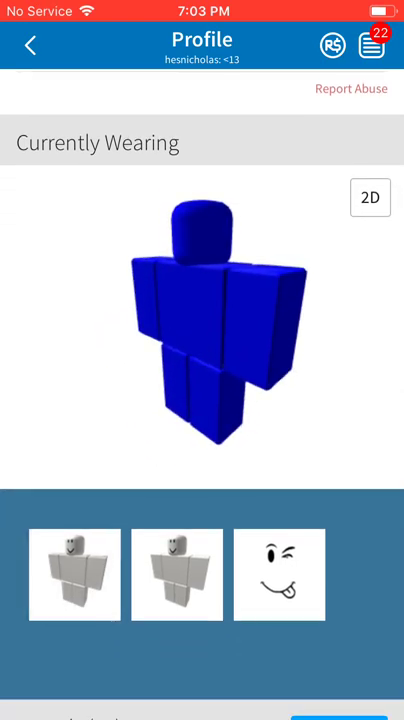
left_click(75, 575)
left_click(202, 11)
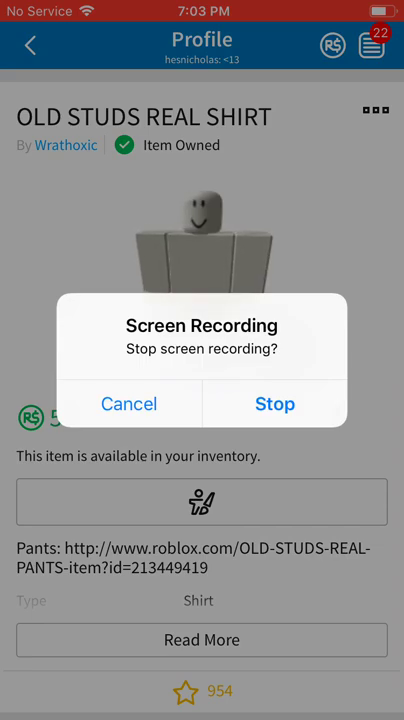
left_click(129, 403)
left_click(30, 44)
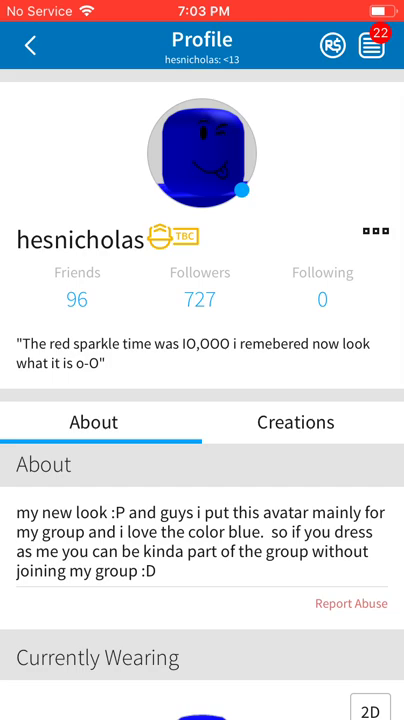
scroll(202, 400, "down", 10)
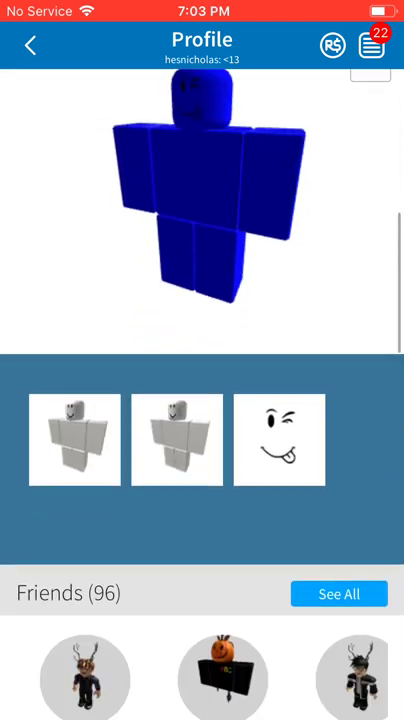
scroll(202, 400, "down", 3)
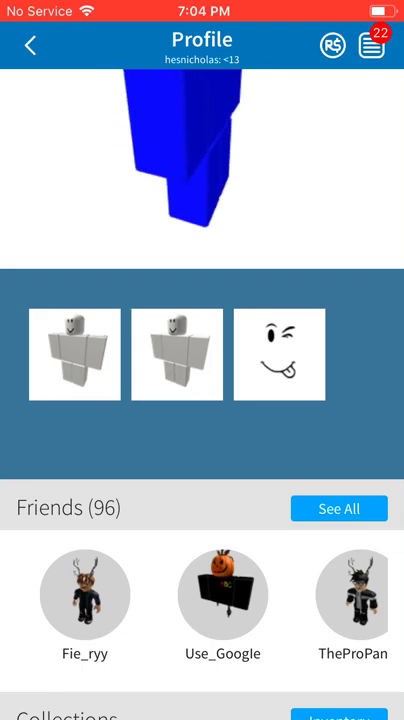
scroll(202, 600, "left", 2)
left_click(202, 11)
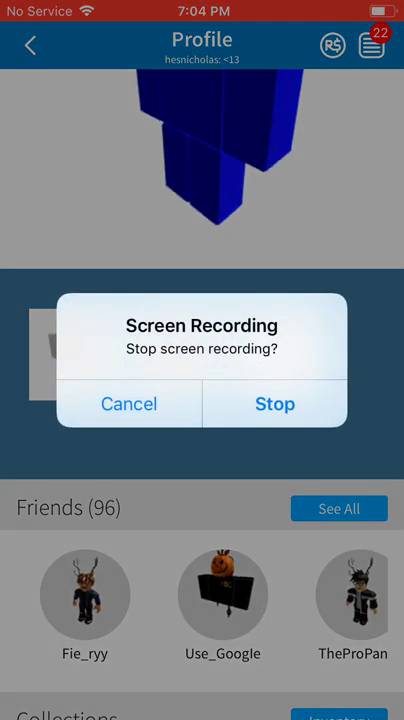
left_click(129, 403)
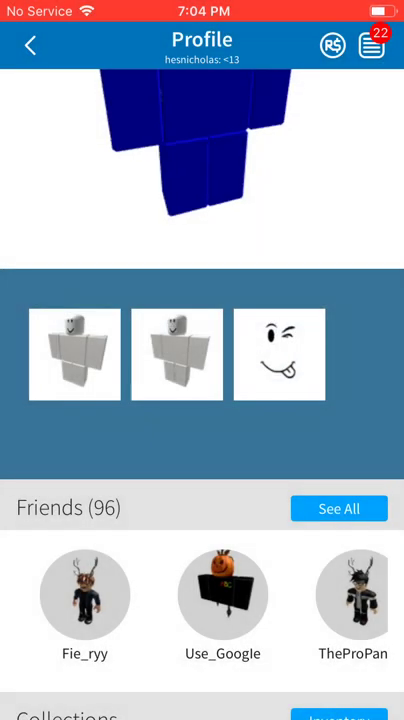
scroll(202, 400, "up", 5)
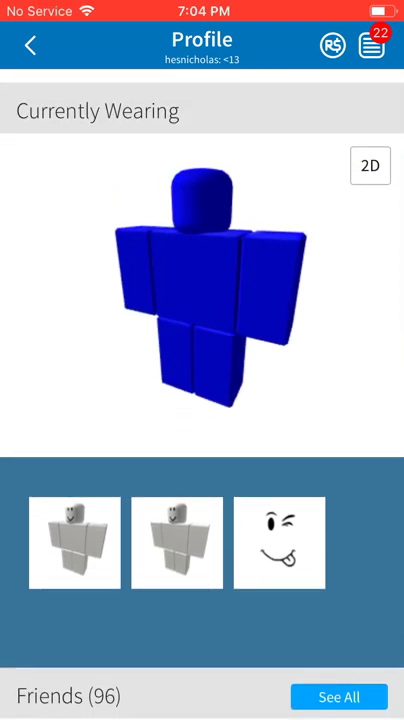
scroll(202, 400, "down", 5)
scroll(202, 400, "down", 5)
scroll(202, 400, "down", 5)
scroll(202, 400, "down", 5)
scroll(202, 400, "up", 5)
scroll(202, 400, "up", 10)
scroll(202, 400, "up", 5)
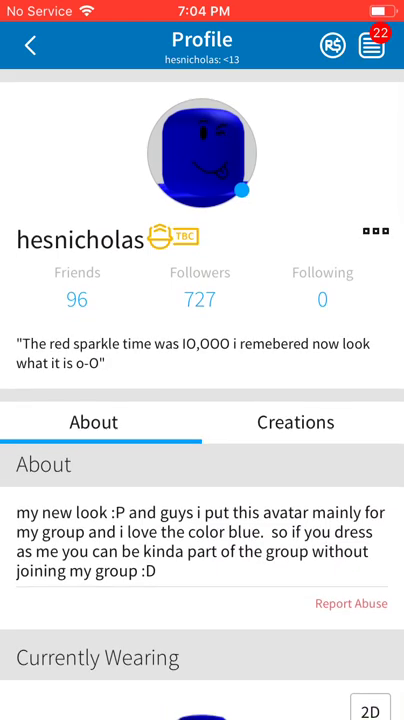
scroll(202, 400, "down", 5)
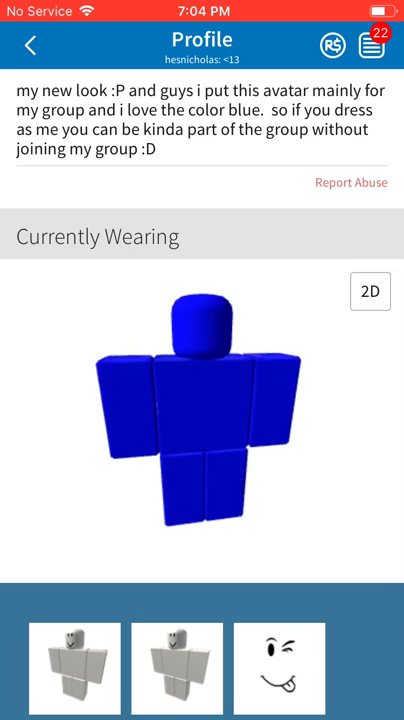
scroll(202, 400, "down", 3)
scroll(202, 400, "down", 2)
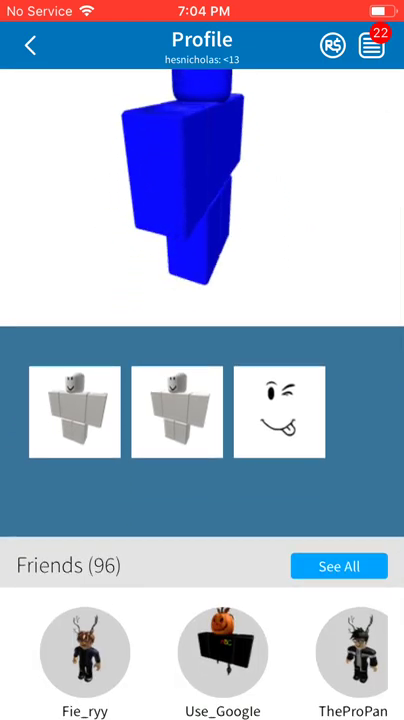
left_click(75, 411)
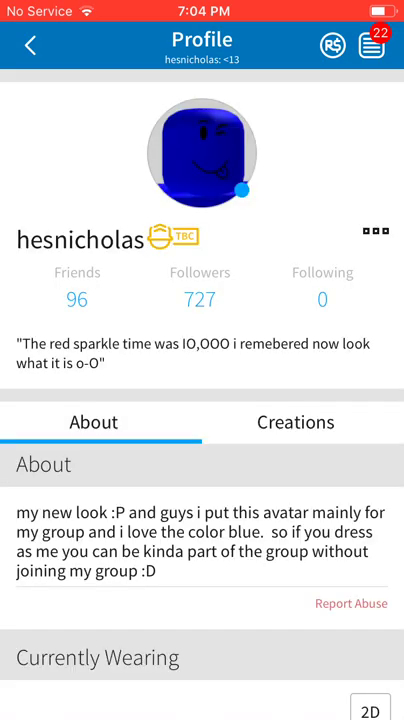
scroll(202, 400, "down", 10)
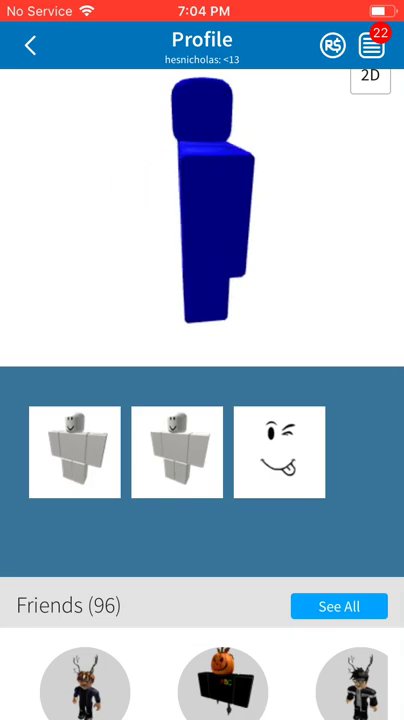
Step: View the owned Happy Wink face item's page, then go back to Home
left_click(279, 451)
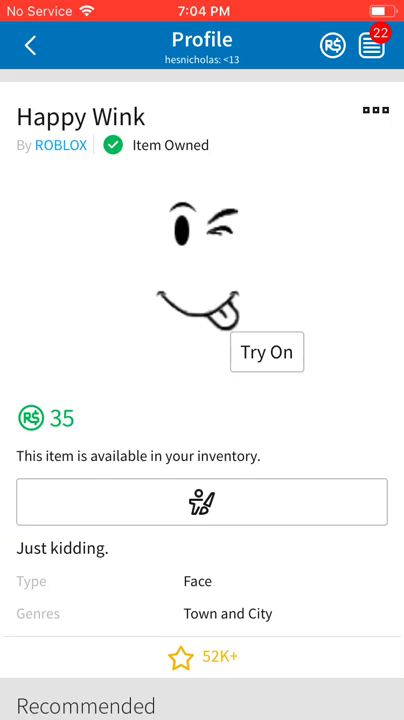
scroll(202, 400, "down", 3)
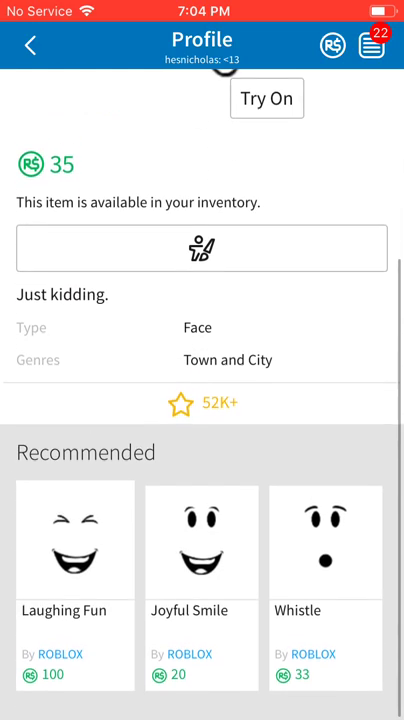
left_click(30, 45)
scroll(202, 400, "down", 5)
scroll(202, 400, "up", 2)
scroll(202, 400, "up", 3)
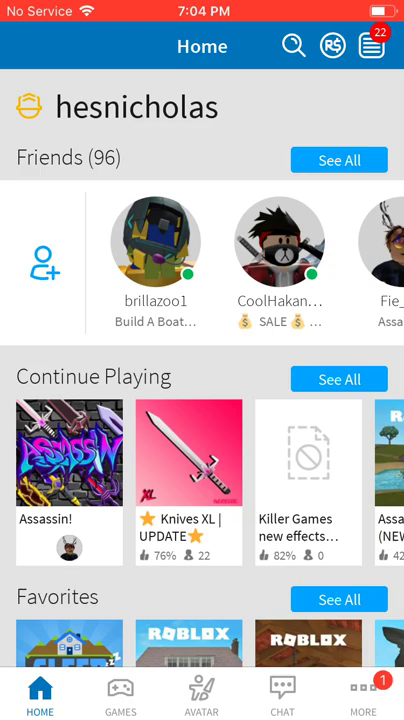
scroll(202, 400, "down", 3)
scroll(202, 270, "right", 3)
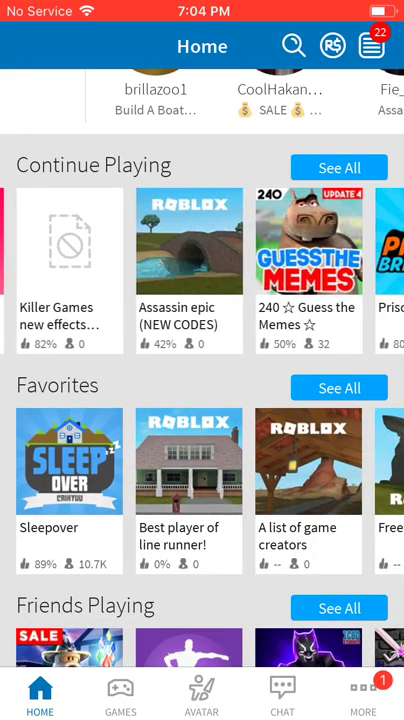
left_click(363, 695)
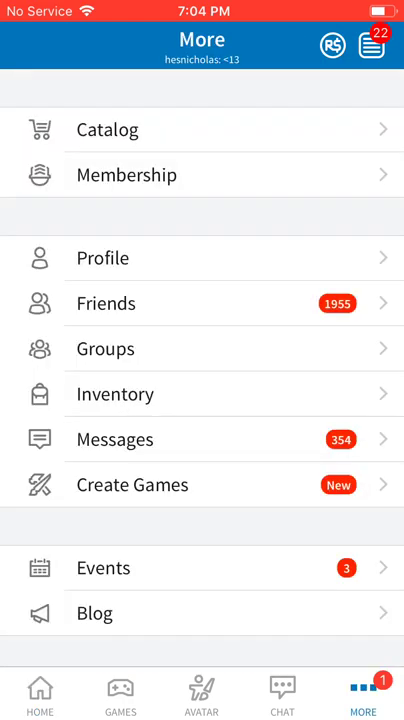
left_click(110, 302)
left_click(296, 45)
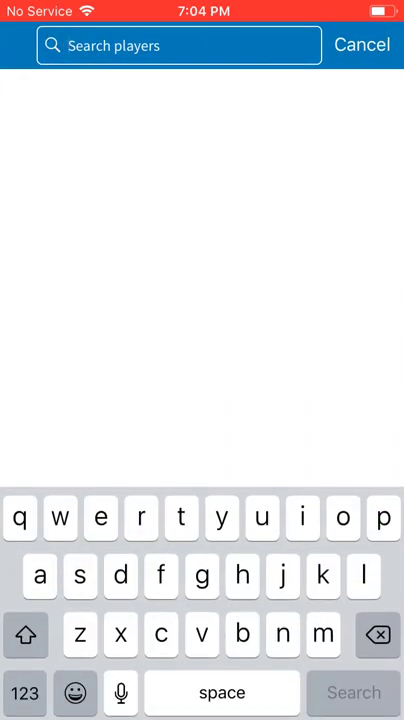
type("NO")
left_click(25, 692)
type("_")
left_click(25, 635)
type("DATA")
key("Return")
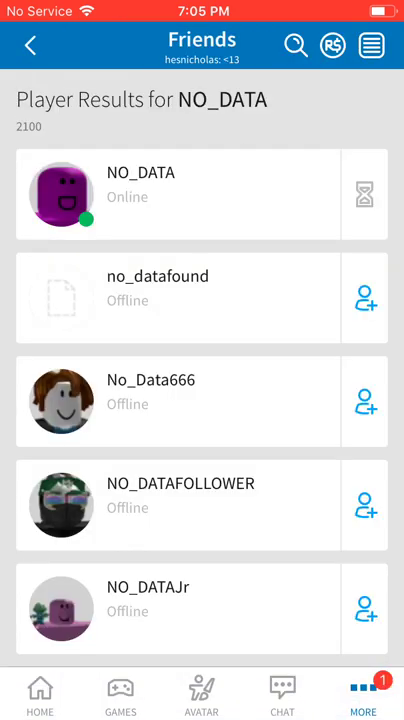
left_click(200, 195)
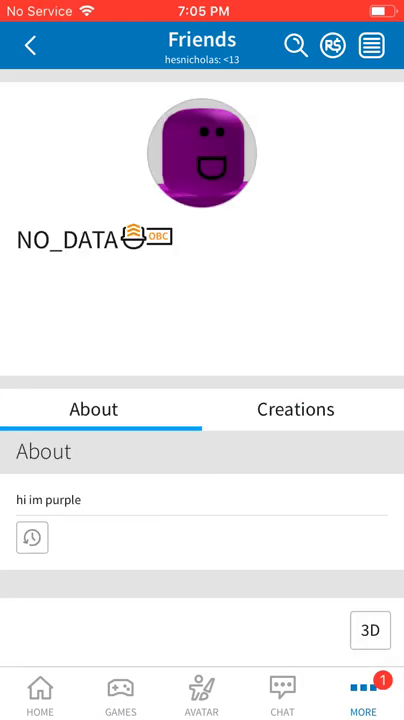
scroll(202, 400, "down", 3)
scroll(202, 400, "down", 5)
scroll(202, 400, "down", 3)
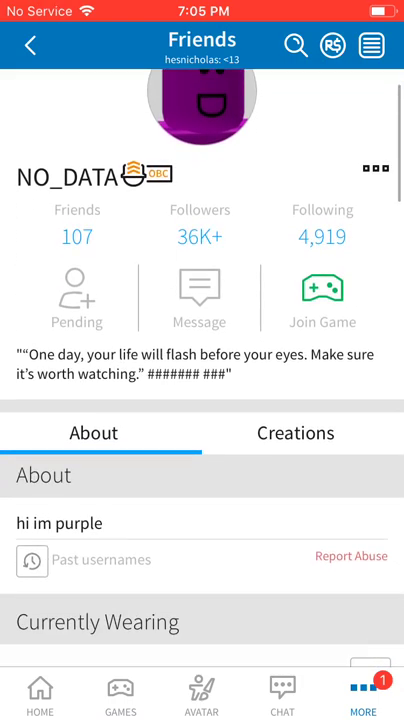
scroll(202, 400, "down", 5)
scroll(202, 400, "down", 5)
left_click(75, 332)
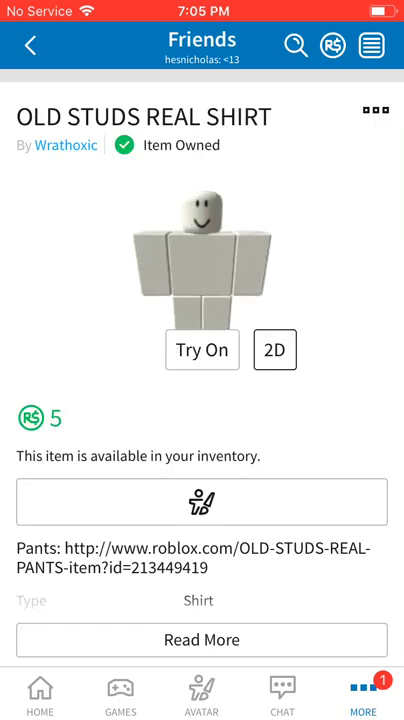
left_click(363, 695)
left_click(40, 695)
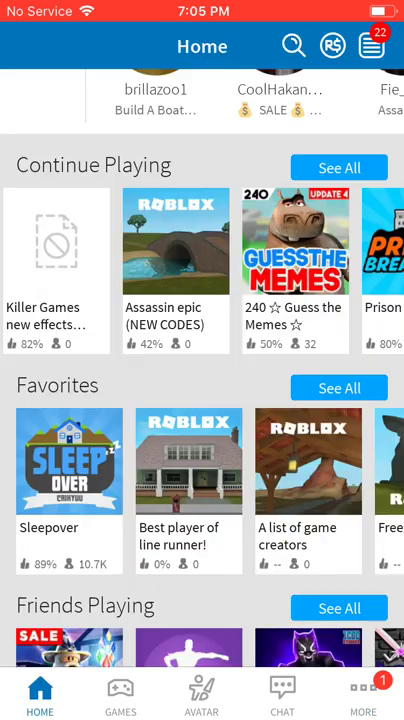
scroll(202, 360, "down", 3)
scroll(202, 360, "down", 3)
scroll(202, 360, "up", 5)
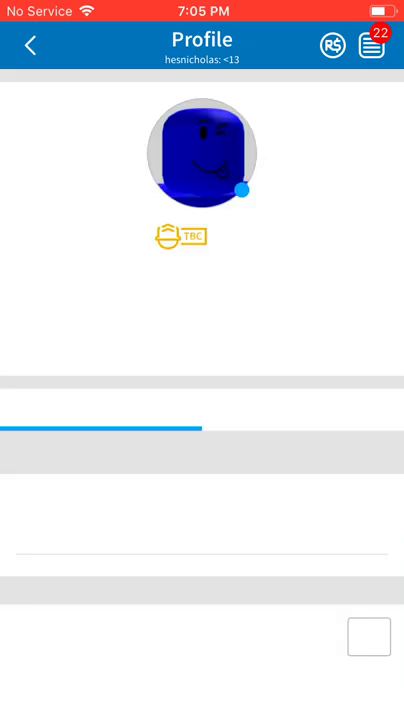
scroll(202, 400, "down", 3)
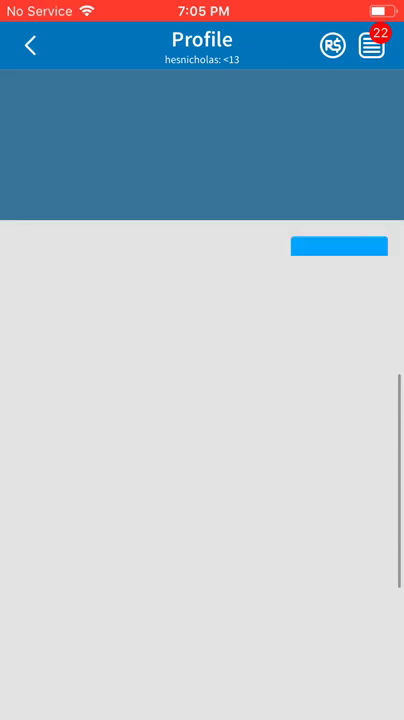
scroll(202, 400, "up", 2)
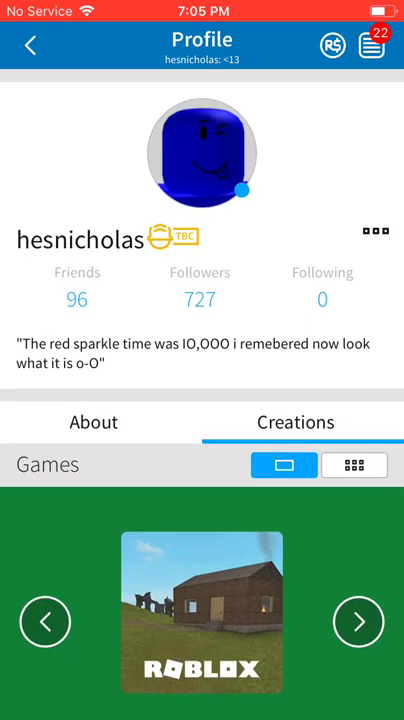
Step: Open the profile's About section and toggle the worn avatar's 2D/3D preview
left_click(93, 422)
scroll(202, 400, "down", 5)
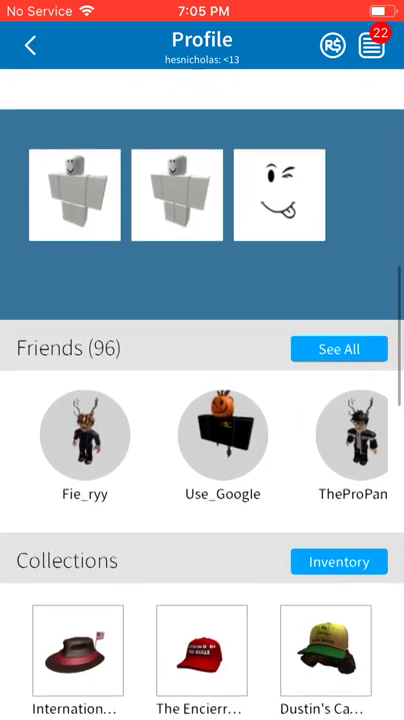
scroll(202, 400, "down", 3)
scroll(202, 400, "down", 5)
scroll(202, 400, "up", 5)
scroll(202, 400, "up", 10)
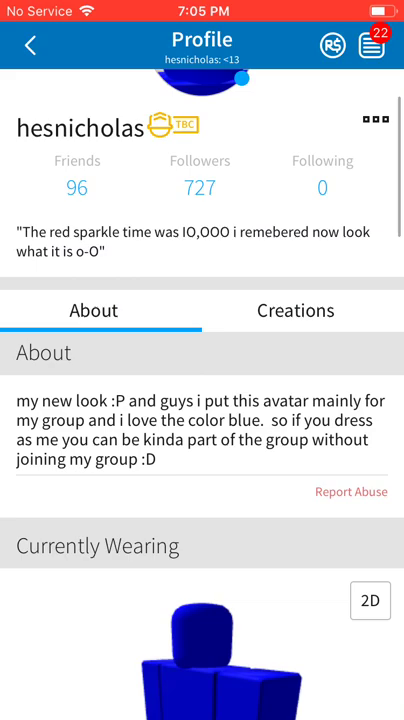
scroll(202, 400, "down", 10)
scroll(202, 400, "down", 5)
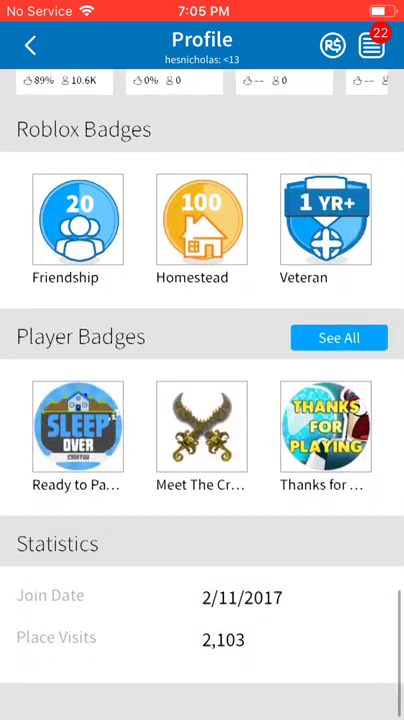
scroll(202, 400, "up", 8)
scroll(202, 400, "up", 10)
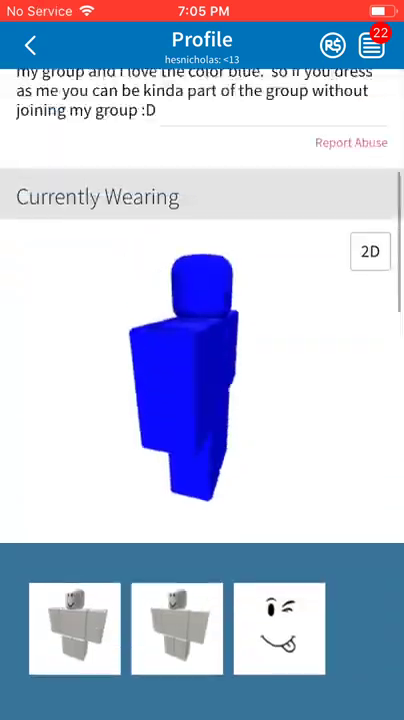
left_click(370, 301)
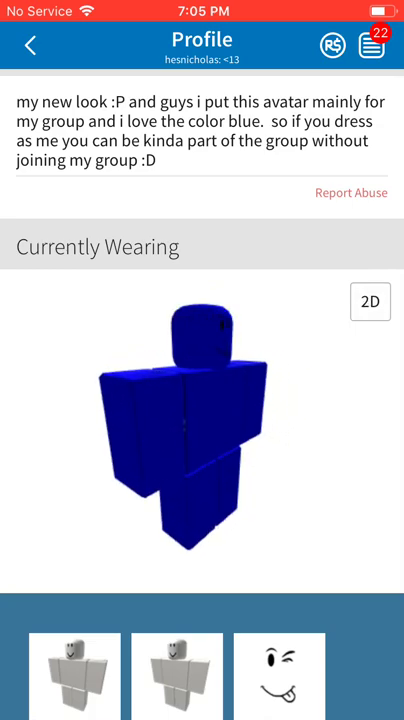
scroll(202, 400, "down", 2)
scroll(202, 400, "down", 6)
scroll(202, 400, "up", 7)
scroll(202, 400, "down", 5)
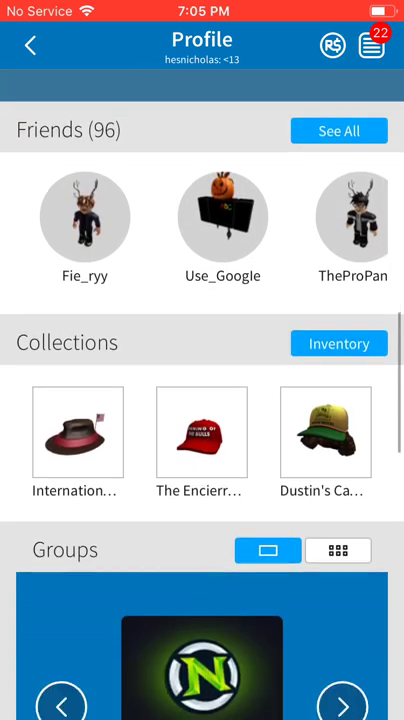
scroll(202, 400, "up", 3)
scroll(202, 400, "up", 5)
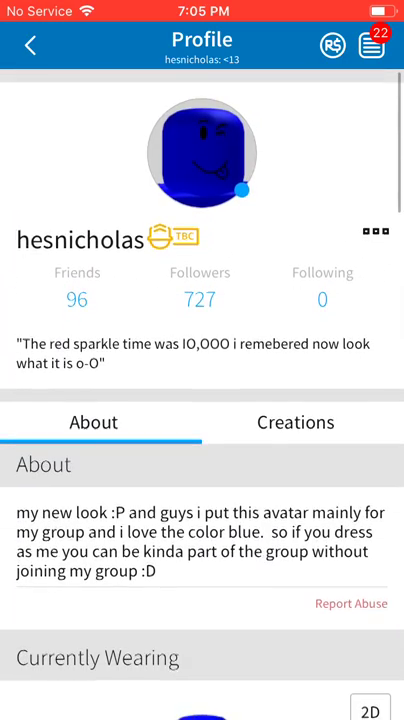
scroll(202, 400, "down", 5)
scroll(202, 400, "down", 8)
scroll(202, 400, "up", 8)
scroll(202, 400, "up", 2)
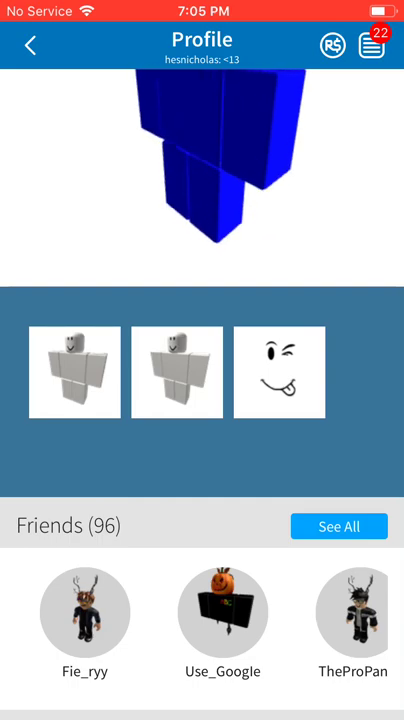
scroll(202, 400, "down", 2)
scroll(202, 400, "down", 5)
scroll(202, 400, "up", 1)
scroll(202, 400, "up", 1)
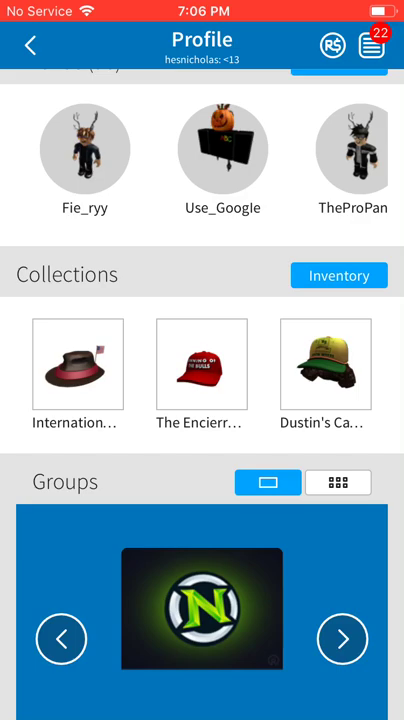
scroll(202, 400, "down", 3)
scroll(202, 400, "down", 4)
scroll(202, 400, "down", 2)
scroll(202, 400, "down", 4)
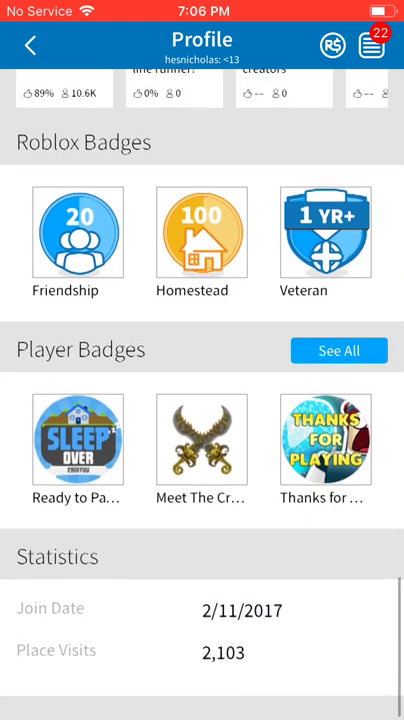